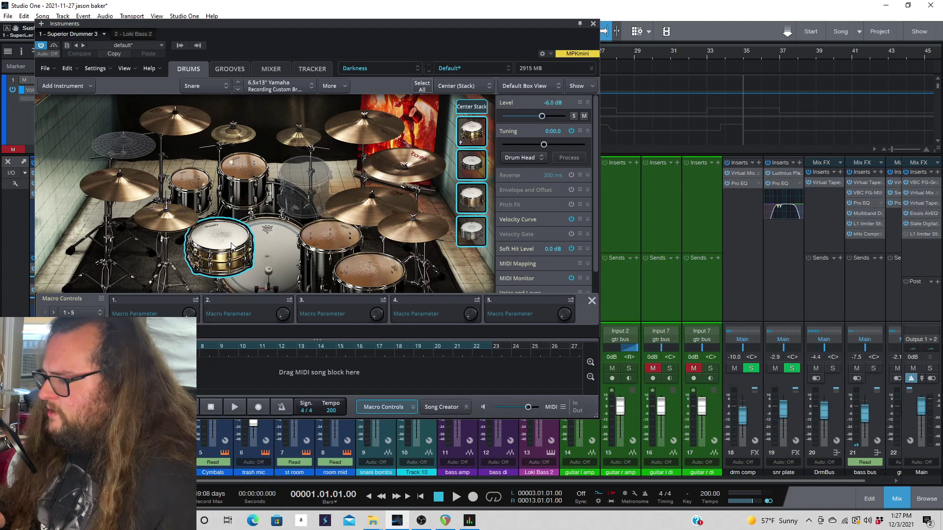
# Solo the DrmBus channel and play the song, placing the Superior Drummer window clear of the timeline and drum channels
pyautogui.moveTo(218, 27); pyautogui.dragTo(497, 77)
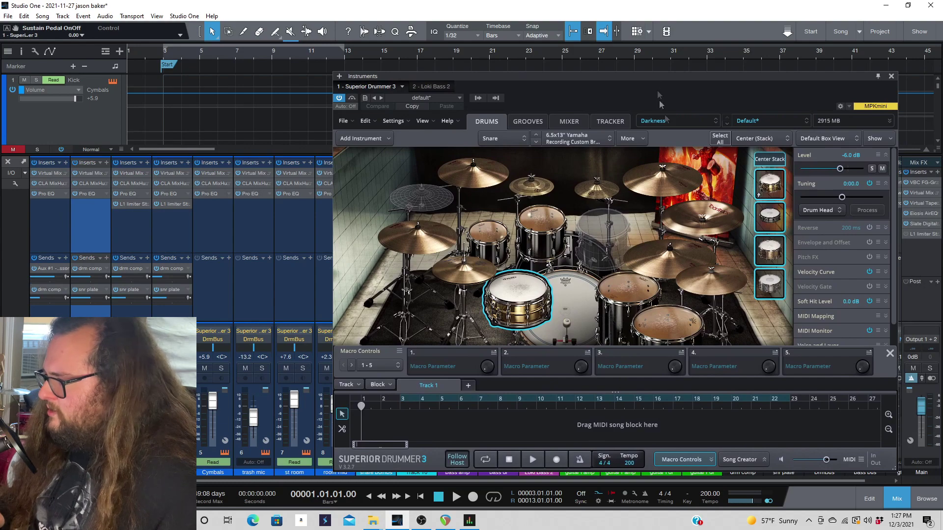
pyautogui.moveTo(646, 80); pyautogui.dragTo(526, 50)
pyautogui.click(833, 369)
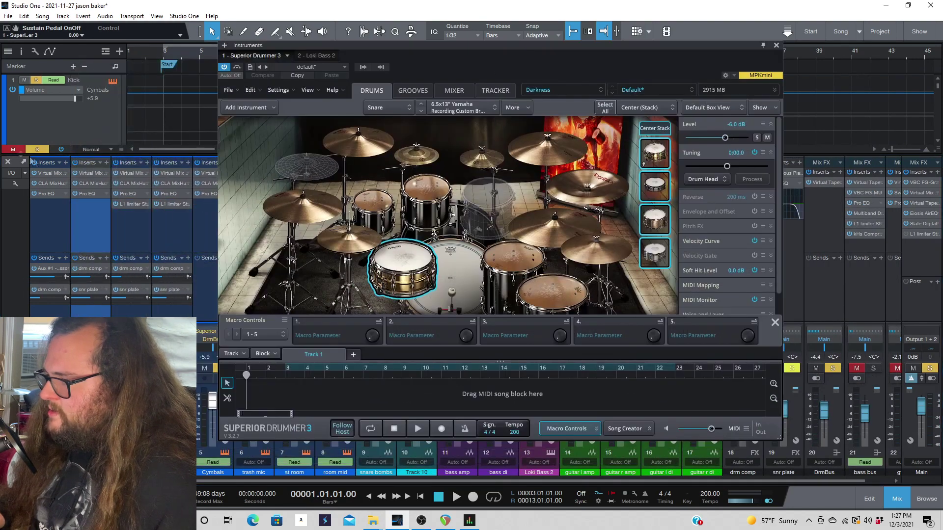
pyautogui.press('space')
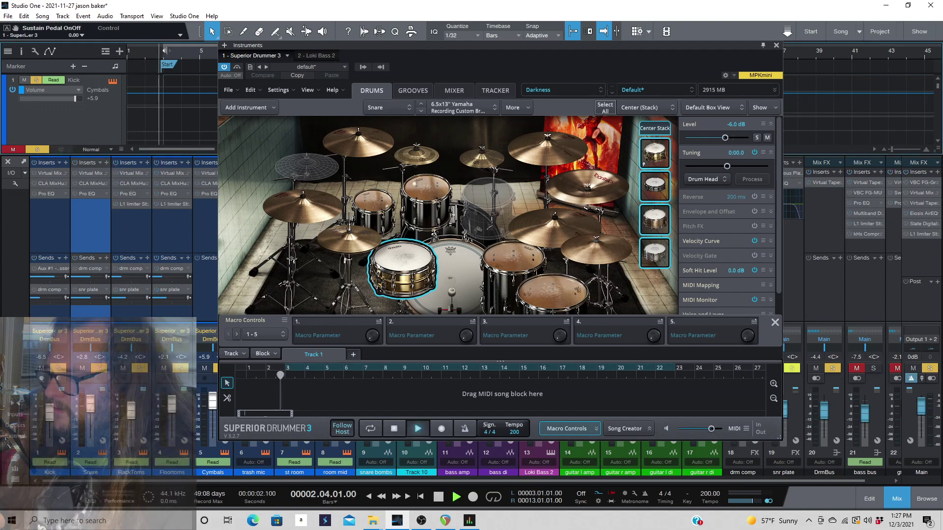
pyautogui.moveTo(394, 45); pyautogui.dragTo(364, 138)
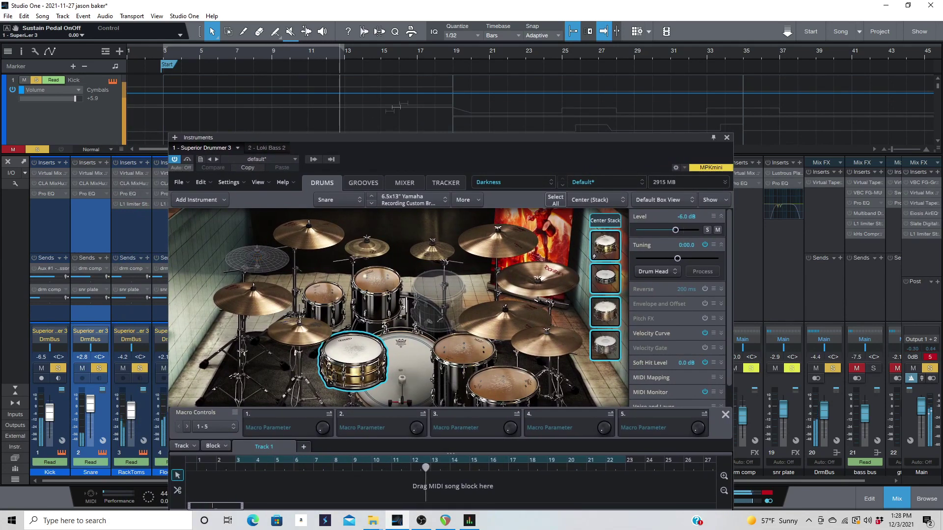
# Audition the soloed drums from about bar 19, about bar 32 and the Start marker, with the whole song visible in the timeline
pyautogui.click(453, 56)
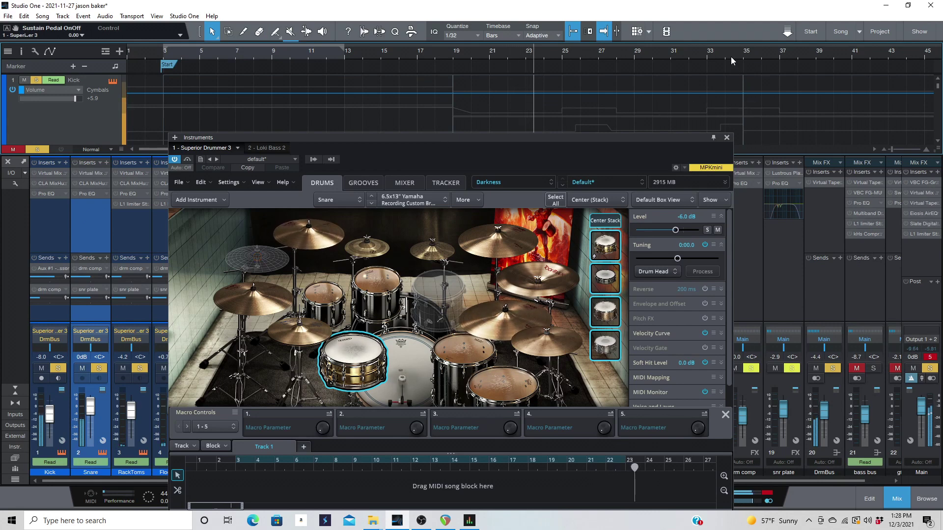
pyautogui.click(696, 52)
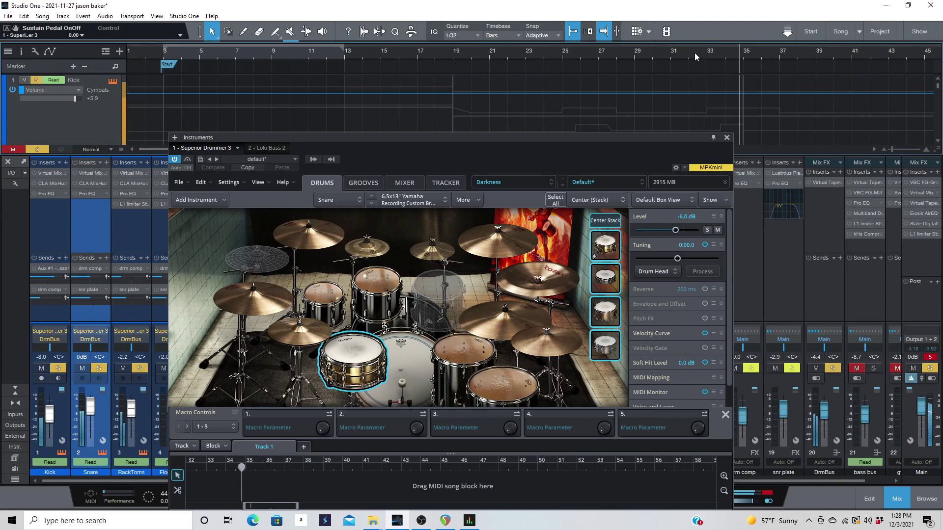
pyautogui.press('w')
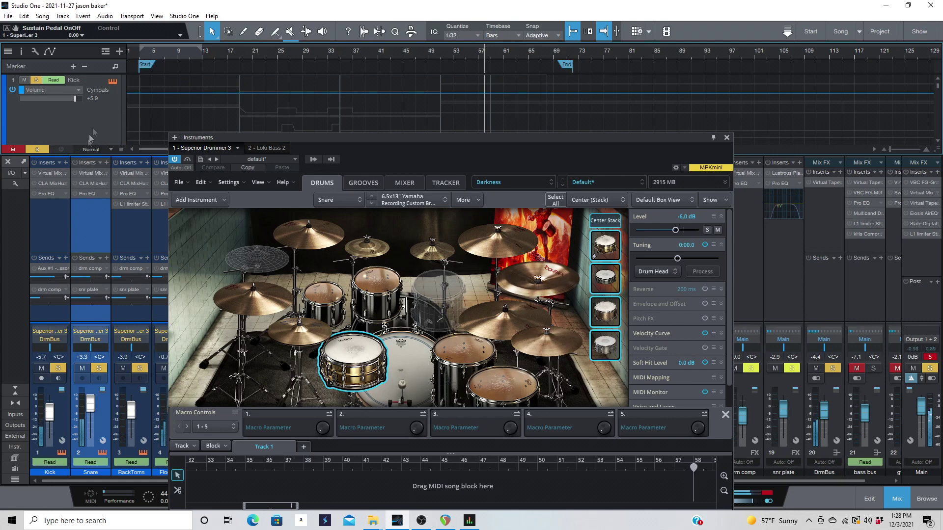
pyautogui.click(143, 57)
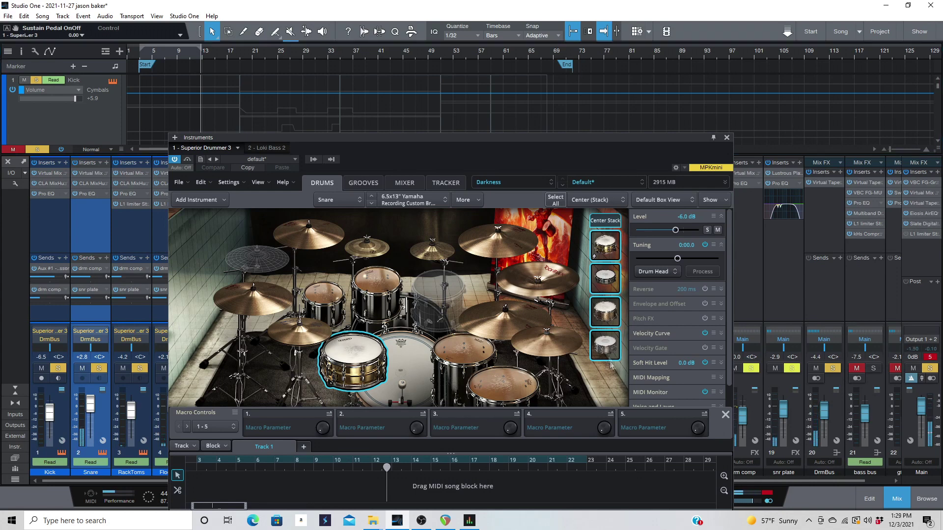
# Examine each of the four layers in the snare's Center Stack, followed by the rack and floor toms
pyautogui.click(614, 247)
pyautogui.click(606, 279)
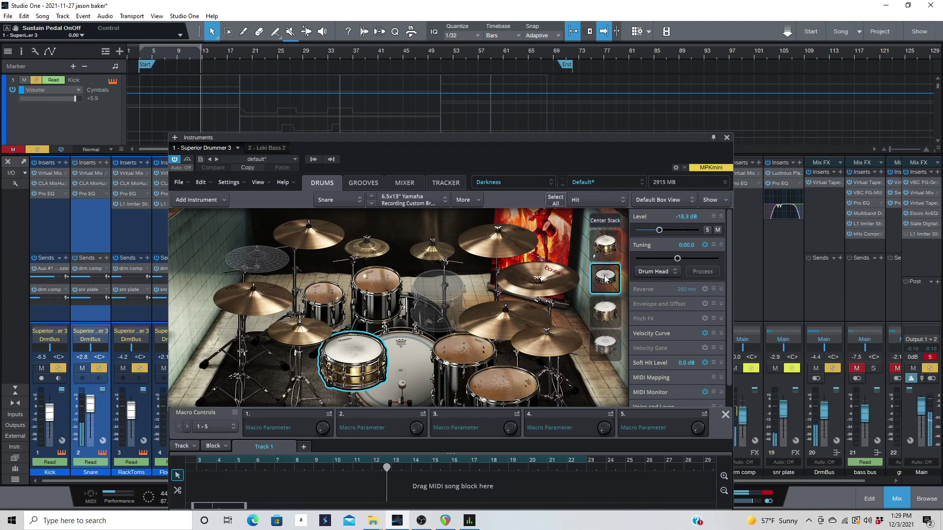
pyautogui.click(607, 312)
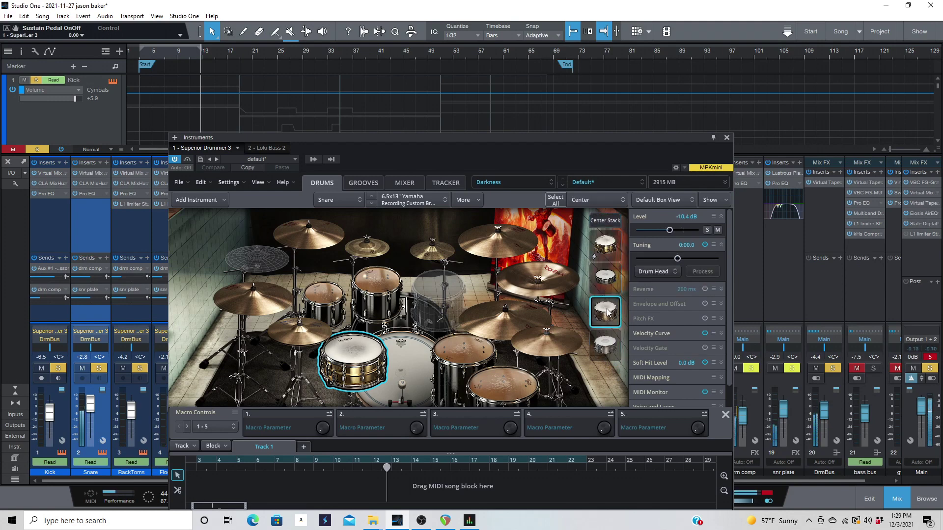
pyautogui.click(609, 346)
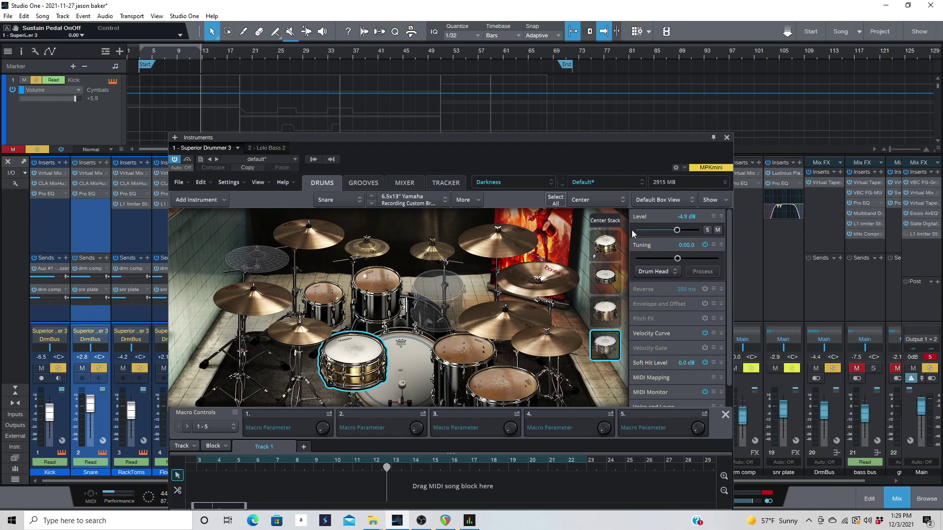
pyautogui.click(609, 221)
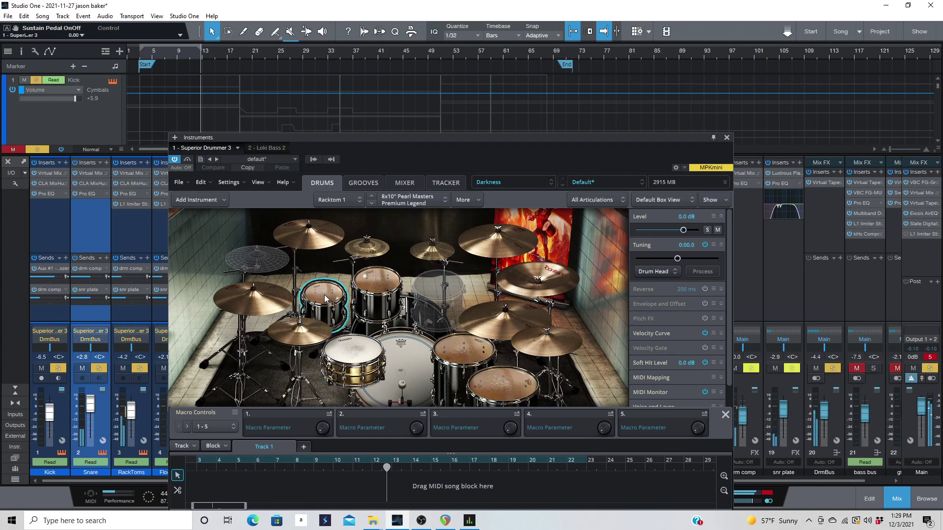
pyautogui.click(379, 283)
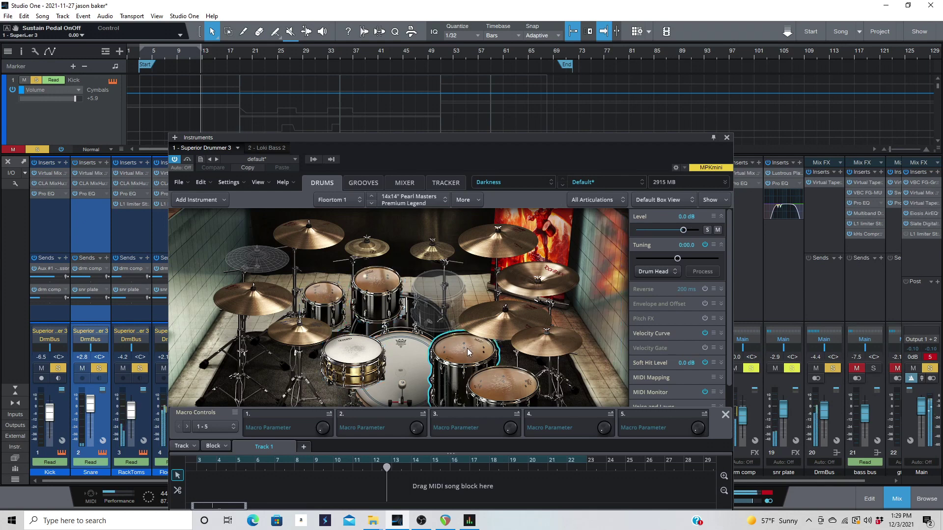
pyautogui.click(494, 397)
# Examine the three layers in the kick's Hit Stack, followed by the cymbals and the 14x14 floor tom
pyautogui.click(418, 382)
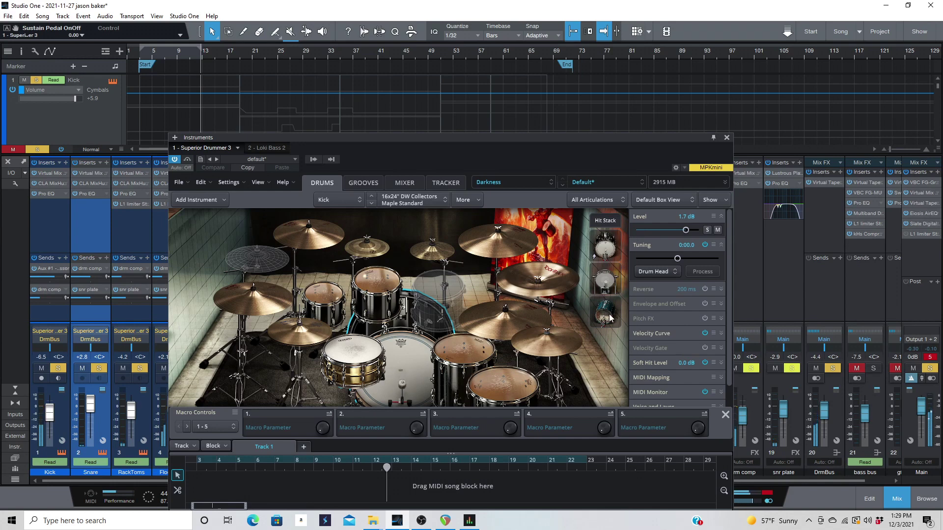
pyautogui.click(607, 248)
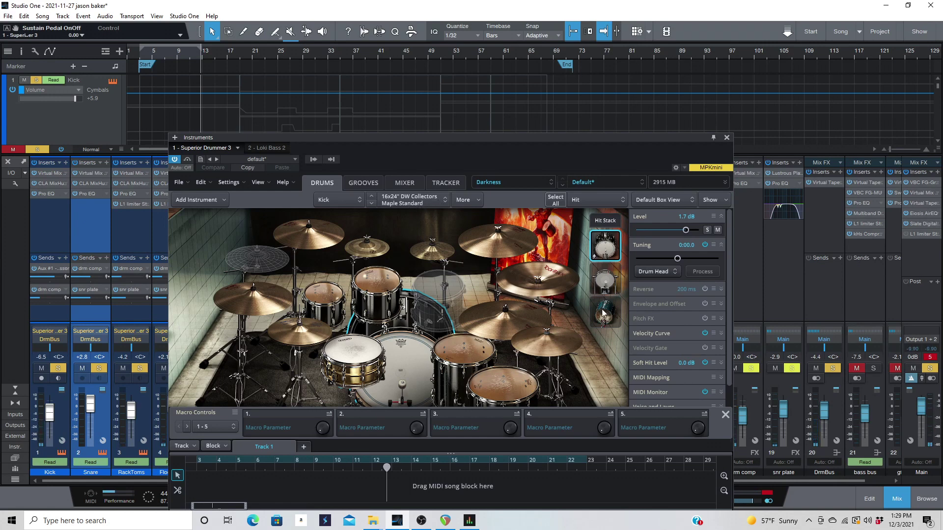
pyautogui.click(608, 283)
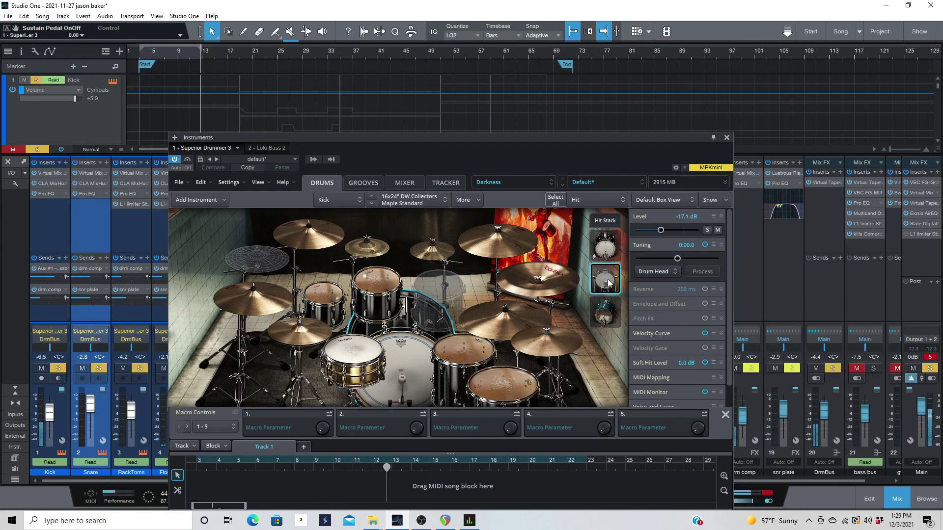
pyautogui.click(607, 315)
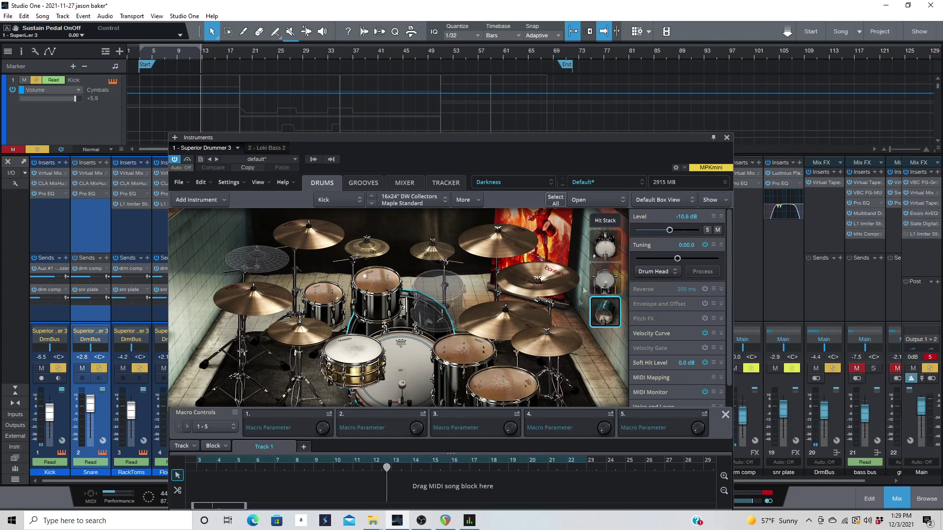
pyautogui.click(609, 225)
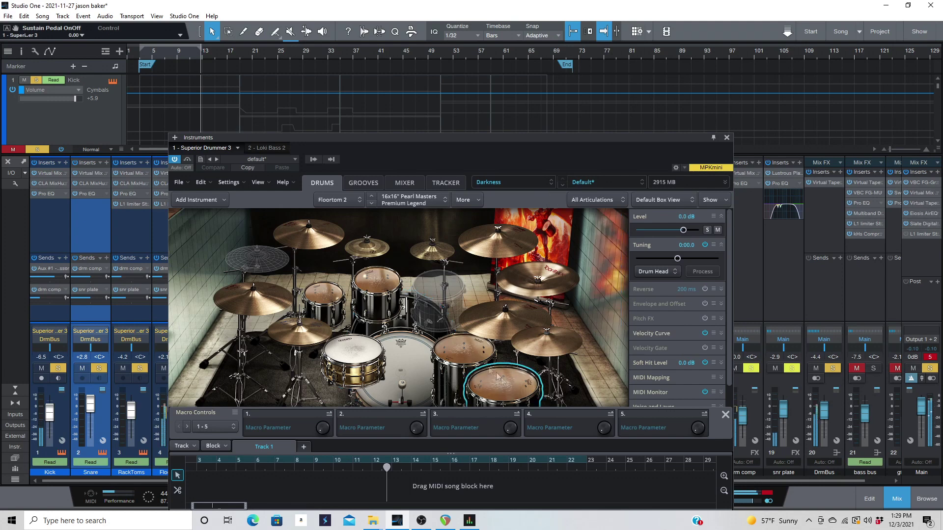
pyautogui.click(547, 339)
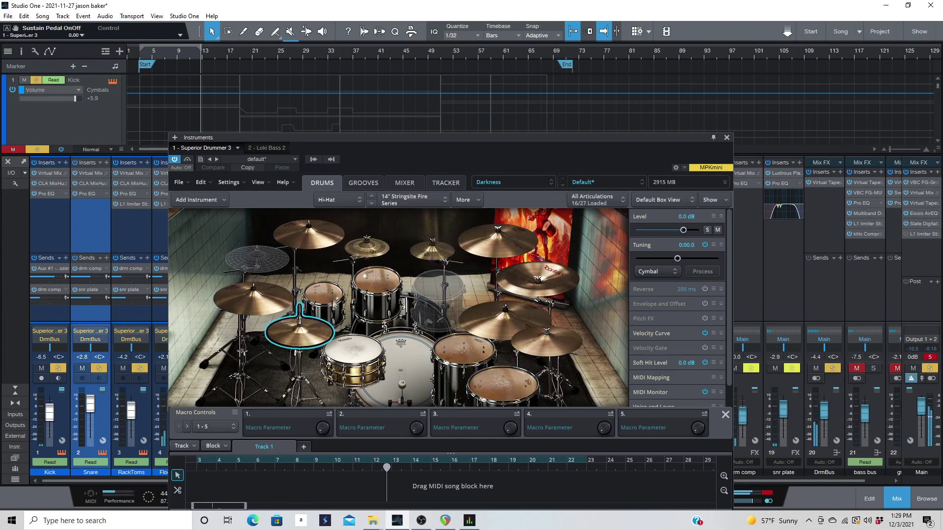
pyautogui.click(452, 345)
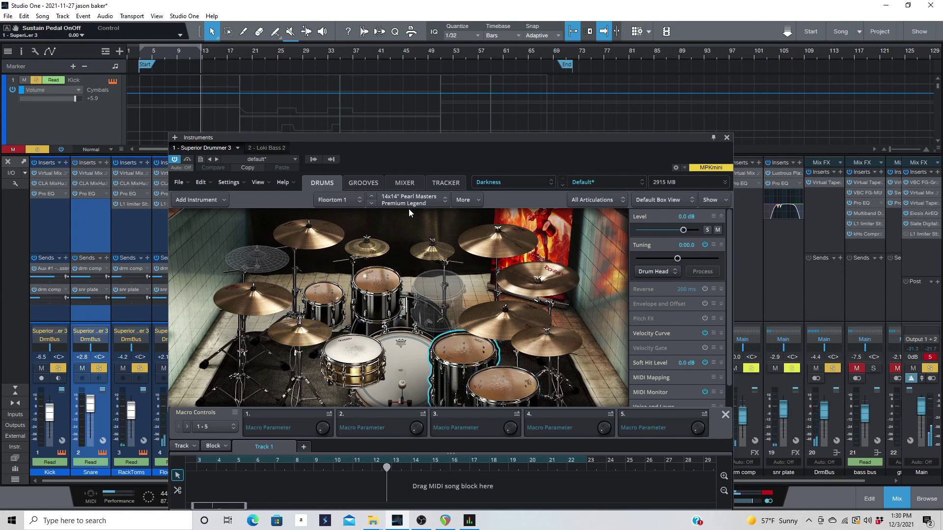
# Browse the groove library's GGD Groove Packs folder to review the available MIDI packs
pyautogui.click(351, 187)
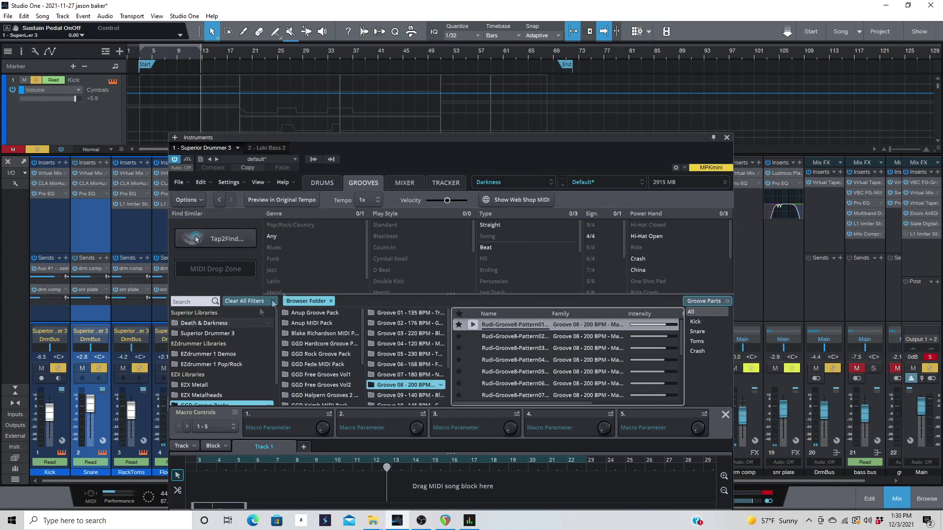
pyautogui.scroll(-2, 281, 340)
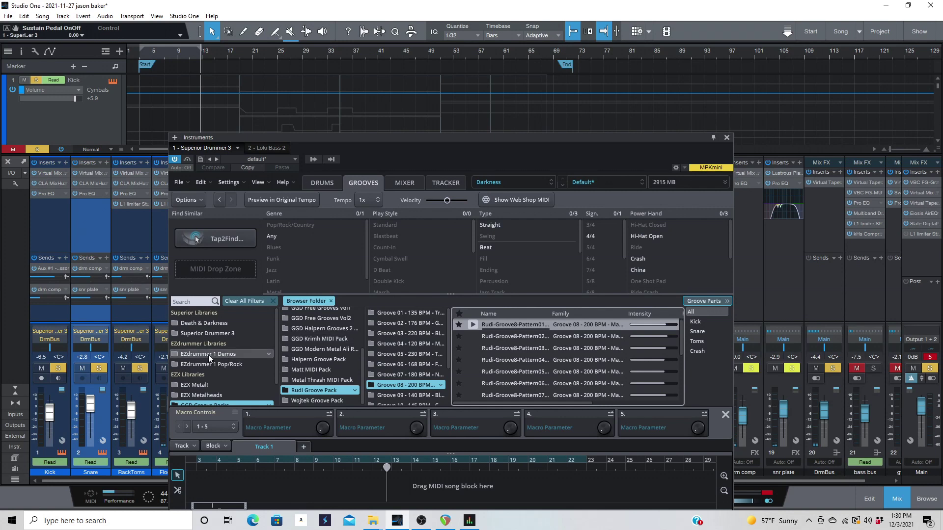
pyautogui.scroll(-1, 225, 375)
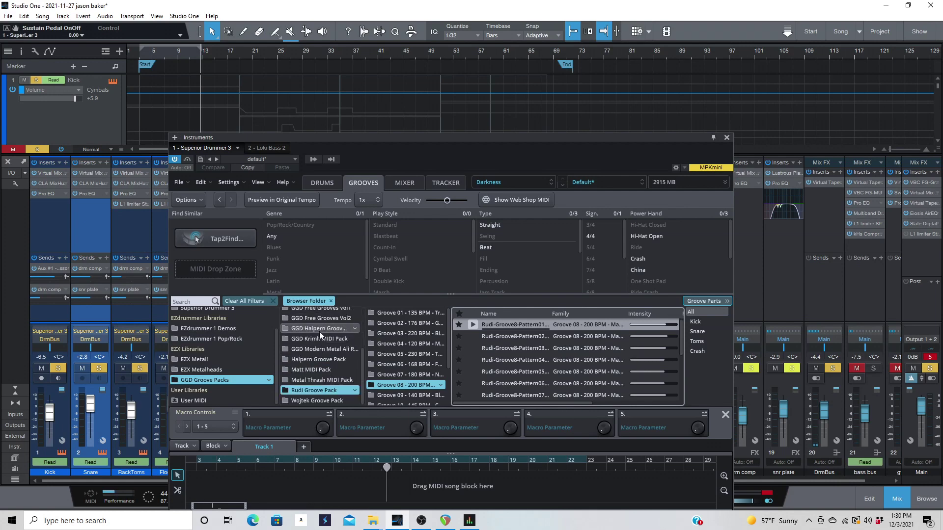
pyautogui.scroll(2, 324, 351)
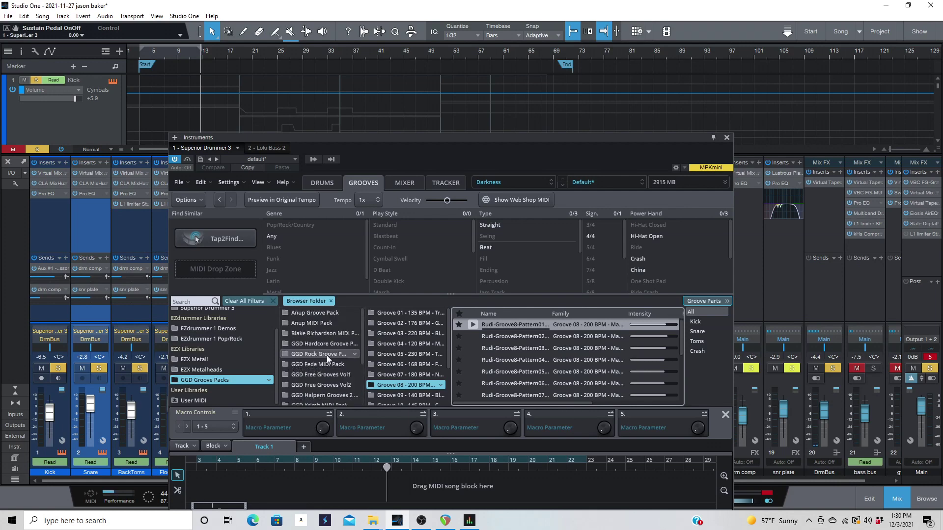
pyautogui.scroll(-2, 328, 373)
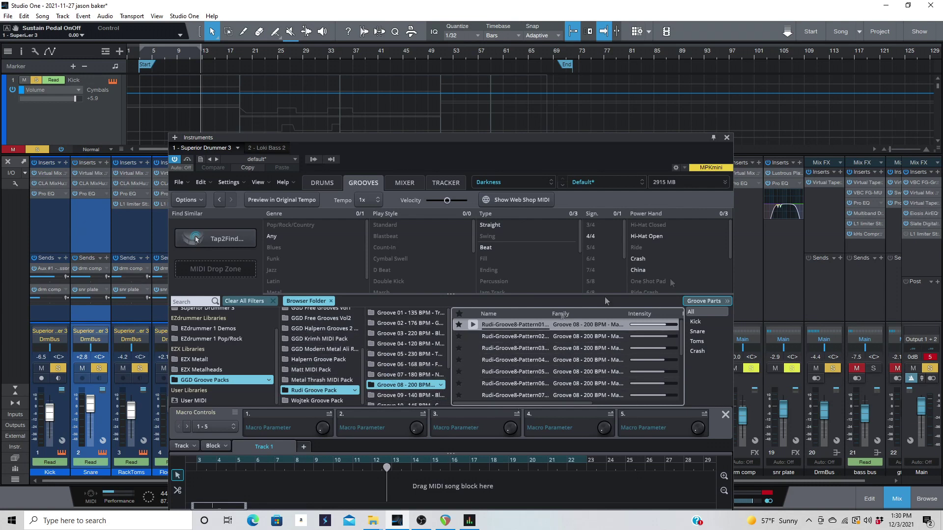
# Examine Superior Drummer's mixer from the microphone channels through the sum buses to the individual outputs
pyautogui.click(402, 182)
pyautogui.moveTo(234, 404); pyautogui.dragTo(389, 402)
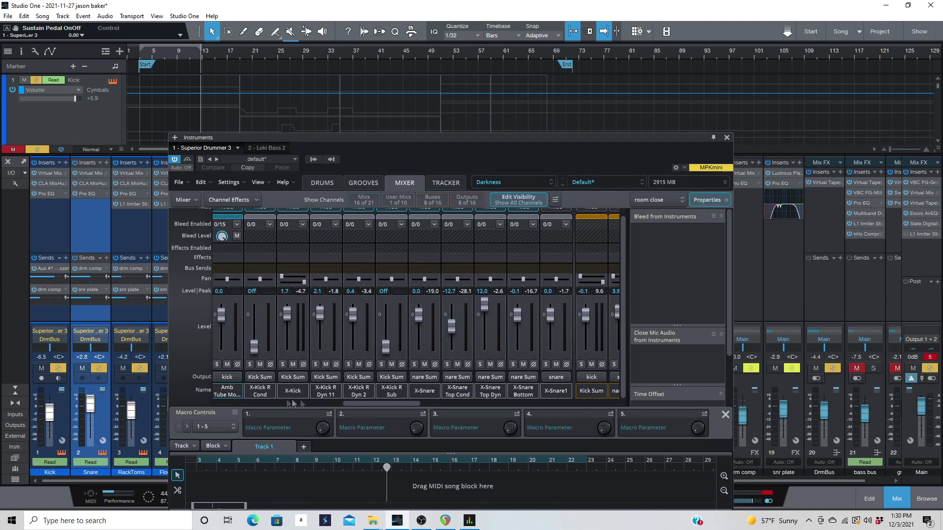
pyautogui.moveTo(358, 406); pyautogui.dragTo(428, 417)
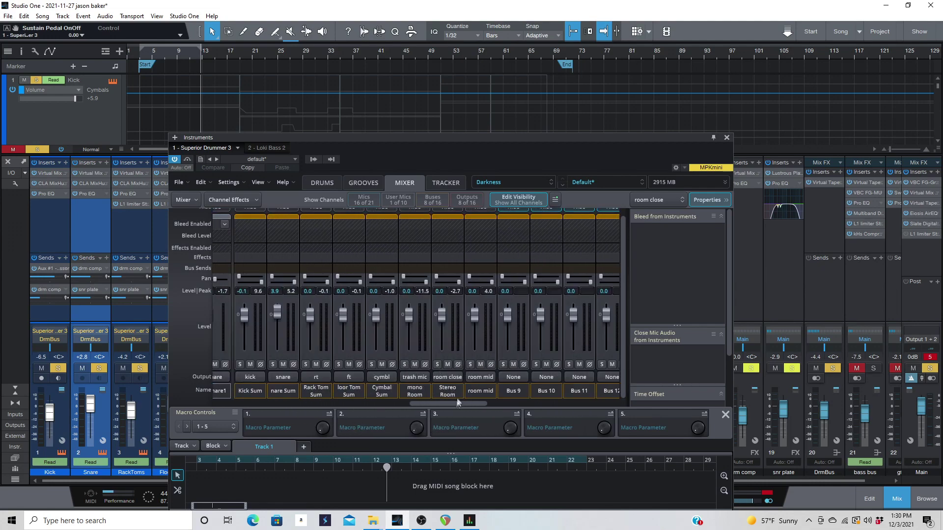
pyautogui.moveTo(451, 403); pyautogui.dragTo(519, 408)
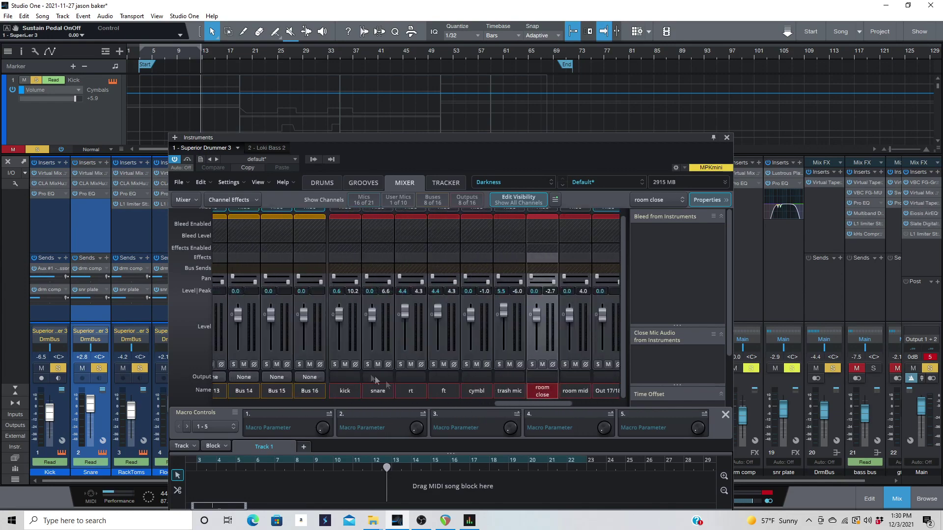
# Place the instrument window beside the host's drum channels and review how the mic channels route through the sum and room buses
pyautogui.moveTo(407, 139); pyautogui.dragTo(696, 93)
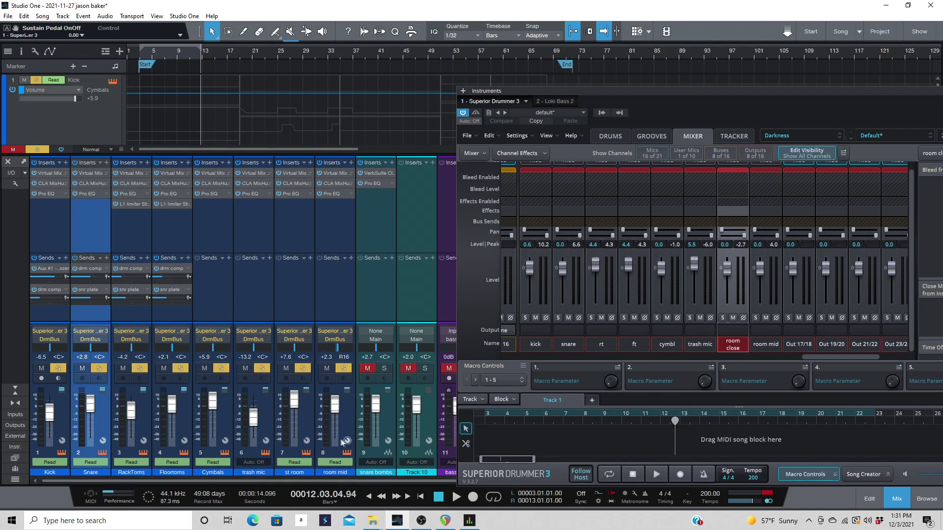
pyautogui.moveTo(854, 355); pyautogui.dragTo(548, 359)
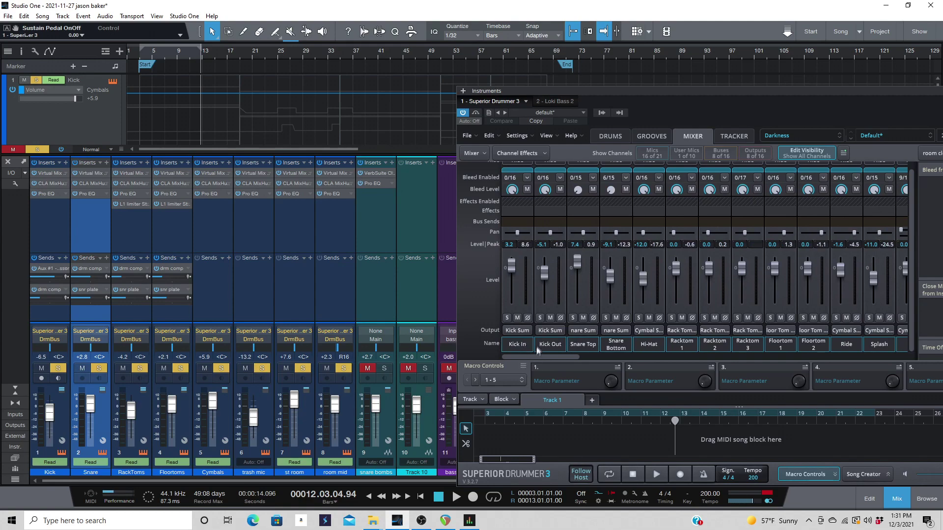
pyautogui.moveTo(548, 356); pyautogui.dragTo(754, 365)
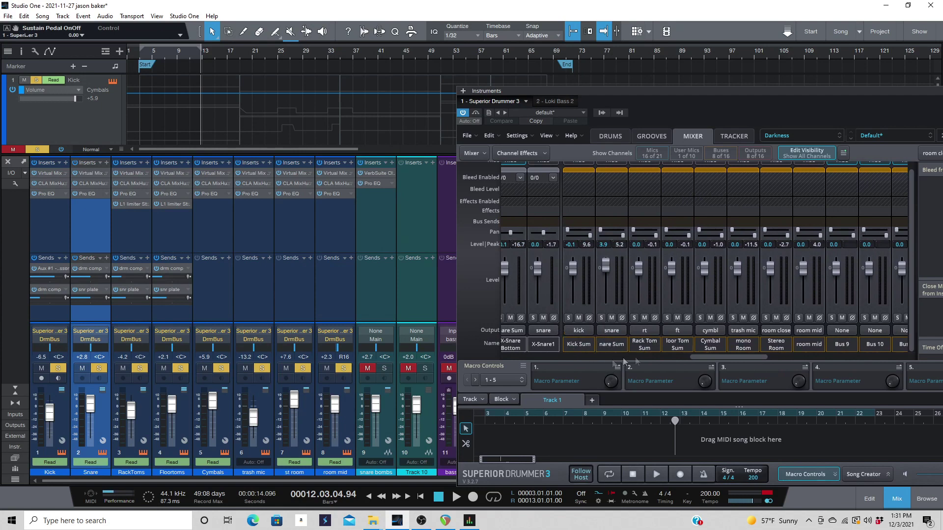
pyautogui.moveTo(711, 359); pyautogui.dragTo(716, 360)
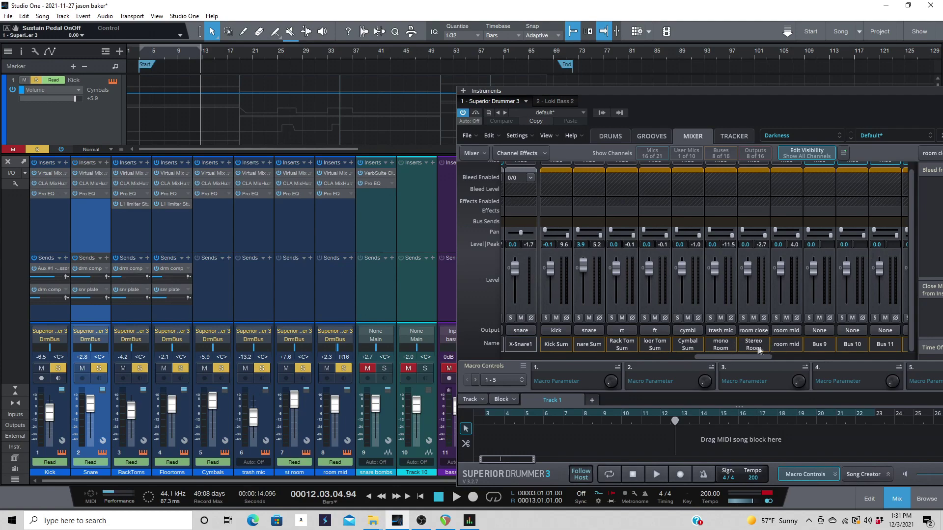
pyautogui.hscroll(-2, 744, 355)
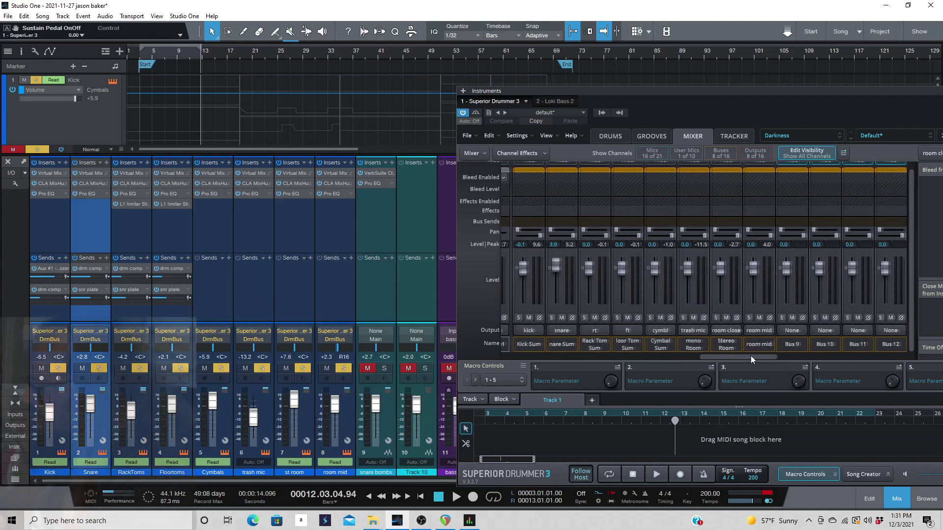
pyautogui.hscroll(2, 743, 364)
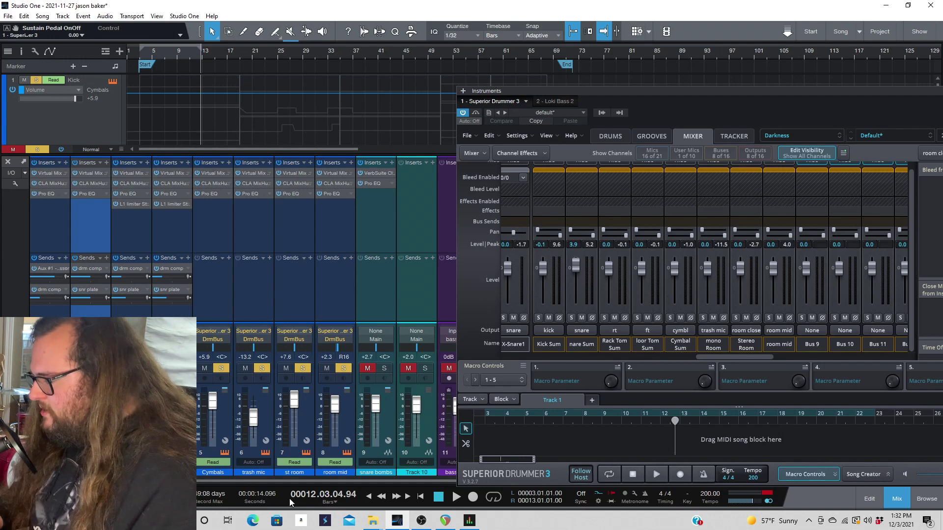
# Review the microphone channels from Kick In to OH Mono, and return to the drum kit view with the window more centred
pyautogui.moveTo(747, 360); pyautogui.dragTo(525, 364)
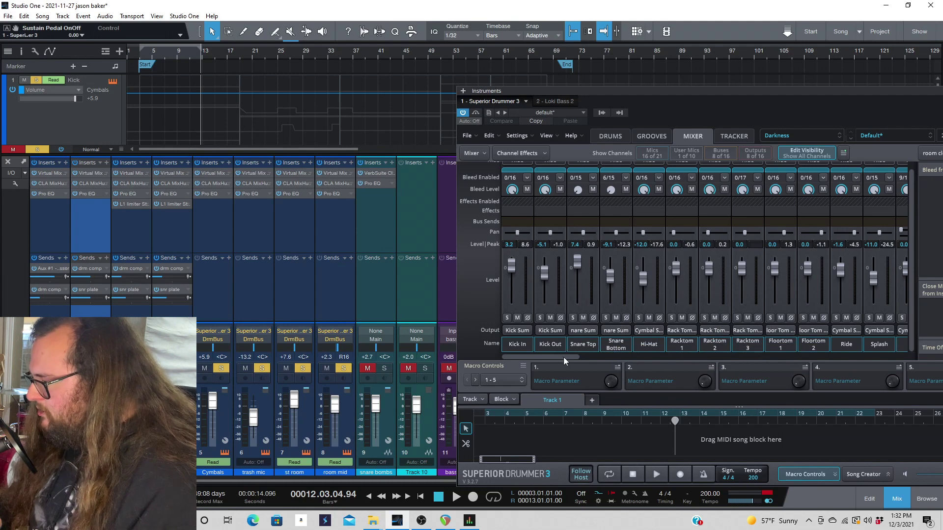
pyautogui.hscroll(1, 553, 359)
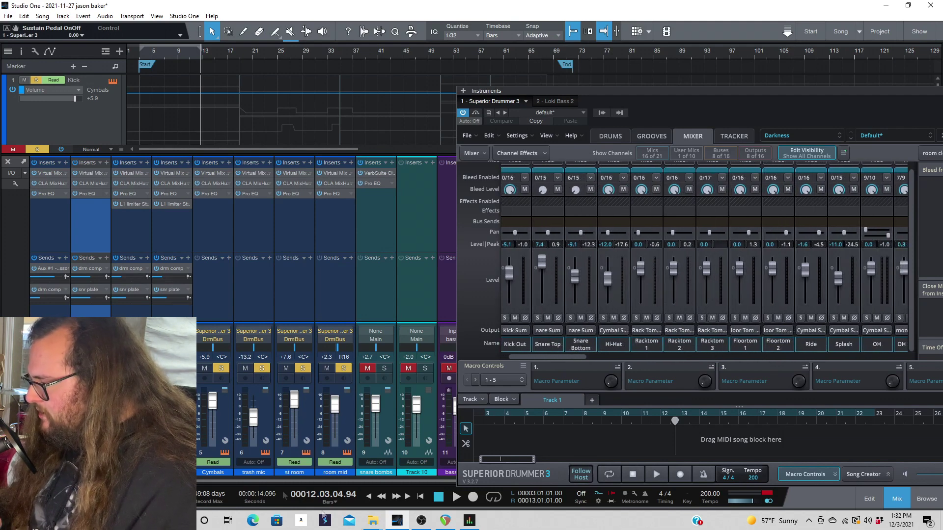
pyautogui.moveTo(567, 360); pyautogui.dragTo(475, 301)
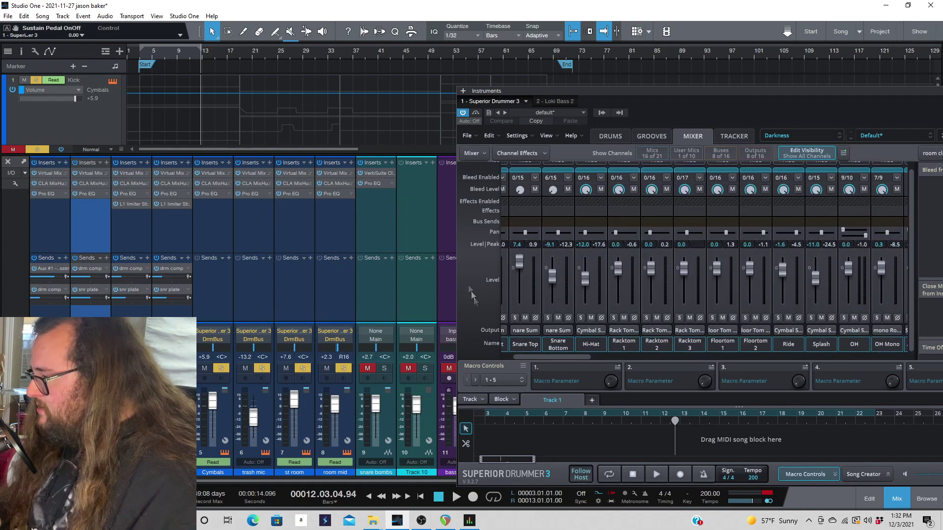
pyautogui.click(620, 138)
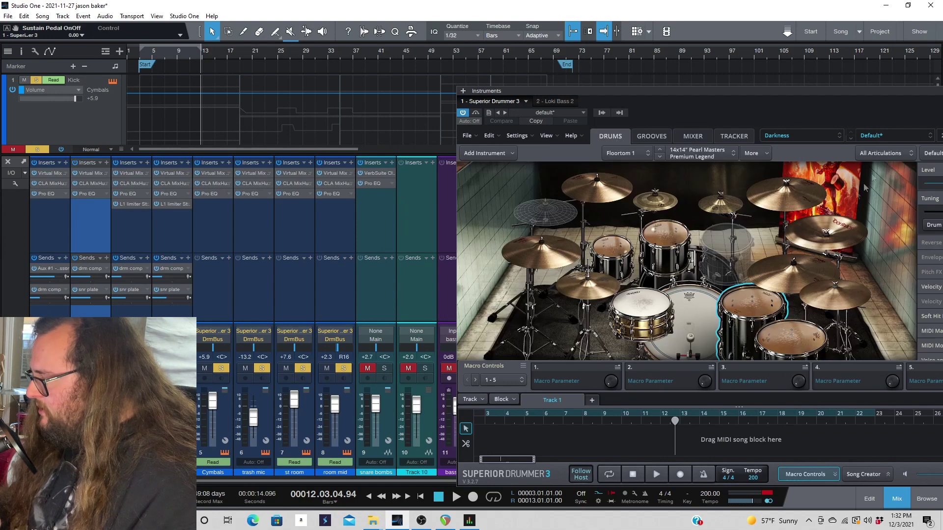
pyautogui.moveTo(694, 90); pyautogui.dragTo(508, 47)
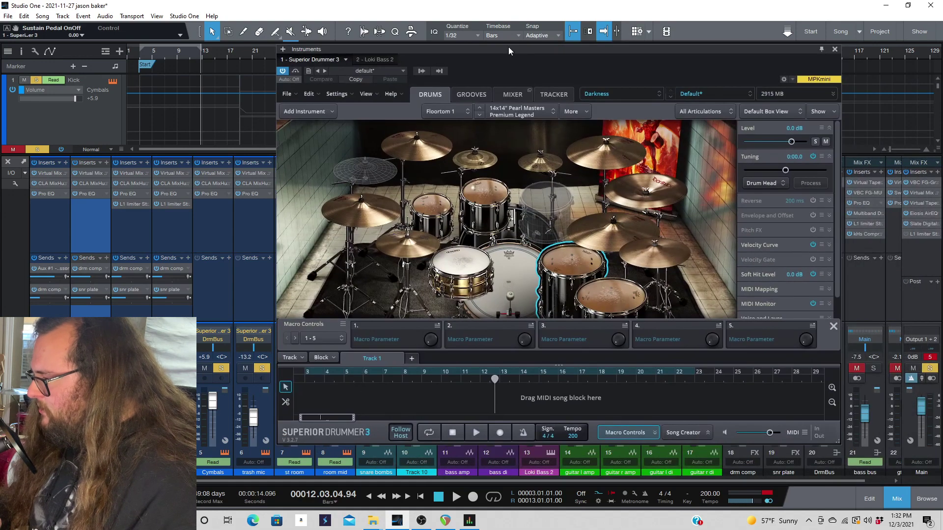